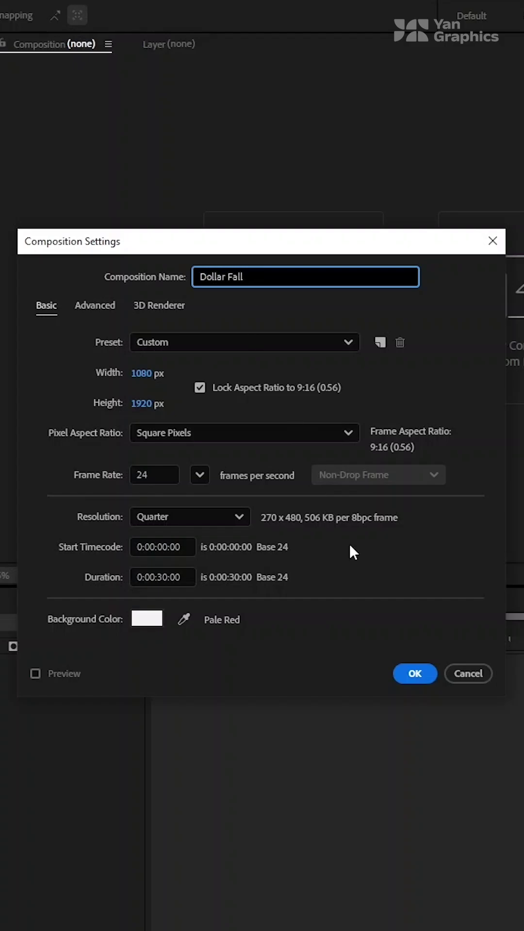
Step: Create the 1080x1920, 24 fps, 30 s 'Dollar Fall' composition and add Dollar Bill.png as a layer
left_click(414, 674)
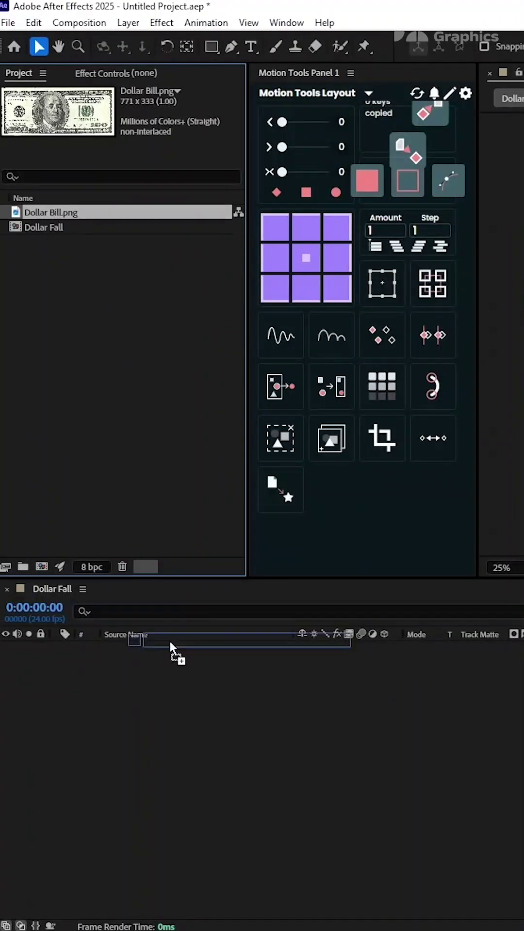
left_click_drag(53, 213, 161, 735)
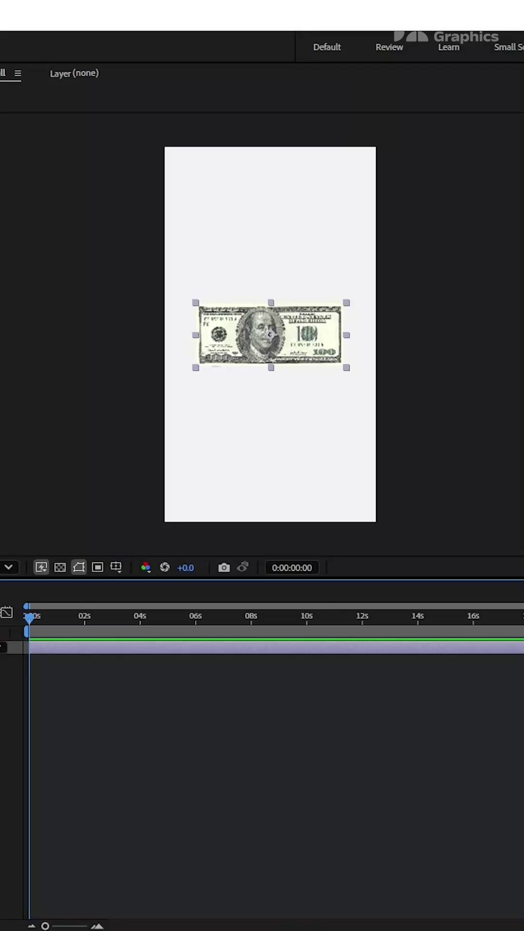
Step: Pre-compose the bill into 'Dollar Bill.png Comp 1', keyframe it at 10 seconds, and preview
key("ctrl+shift+c")
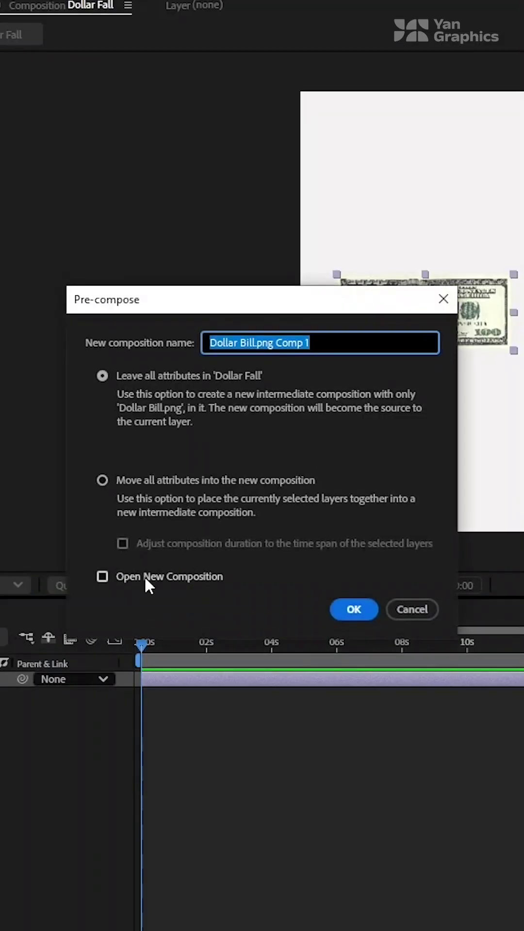
left_click(349, 613)
left_click(430, 664)
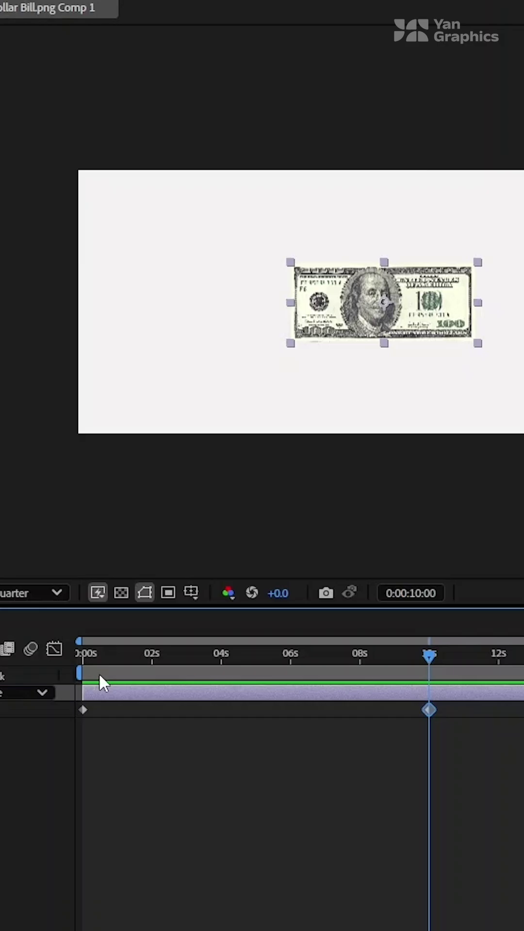
left_click(86, 658)
key("space")
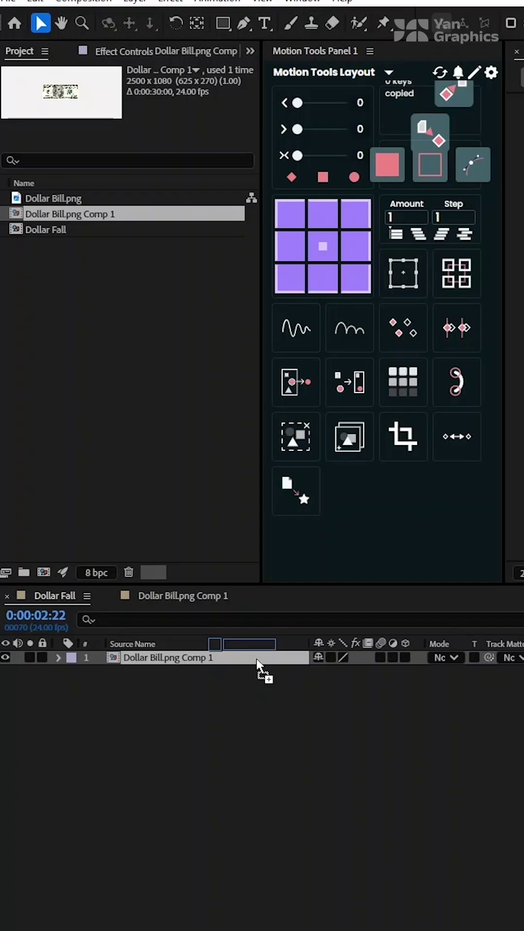
Step: Apply CC Cylinder to the bill and reveal its keyframed rotation (Z 162° at 5 s)
left_click_drag(260, 653, 259, 662)
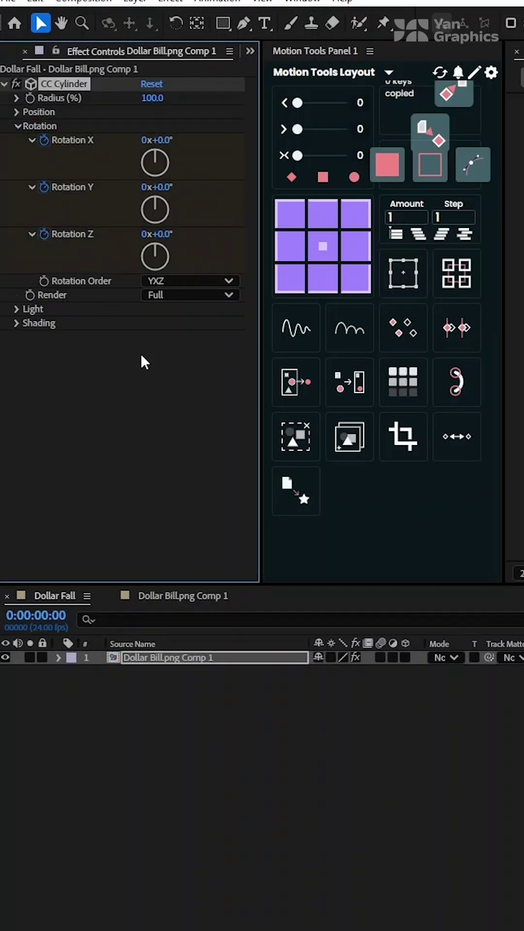
left_click(227, 659)
key("u")
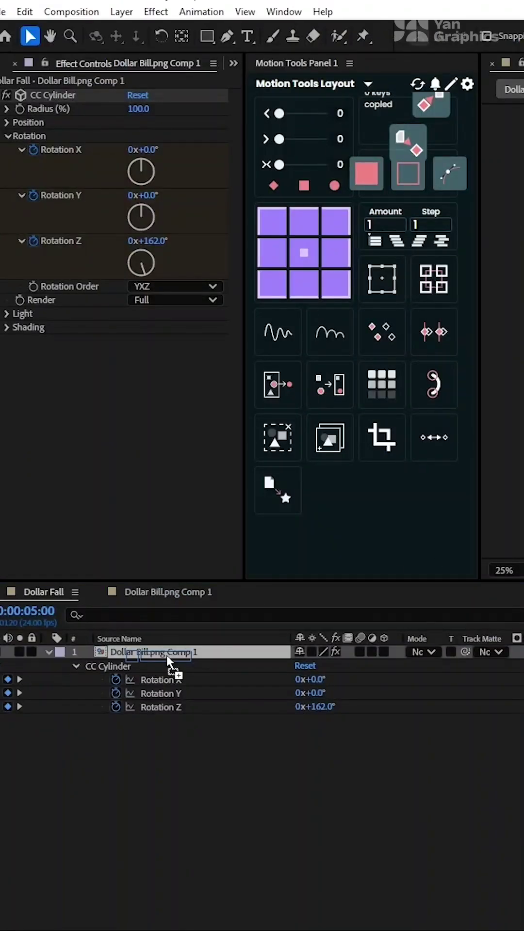
Step: Add Wave Warp with Wave Height 5 and begin editing Wave Width
left_click_drag(171, 658, 168, 652)
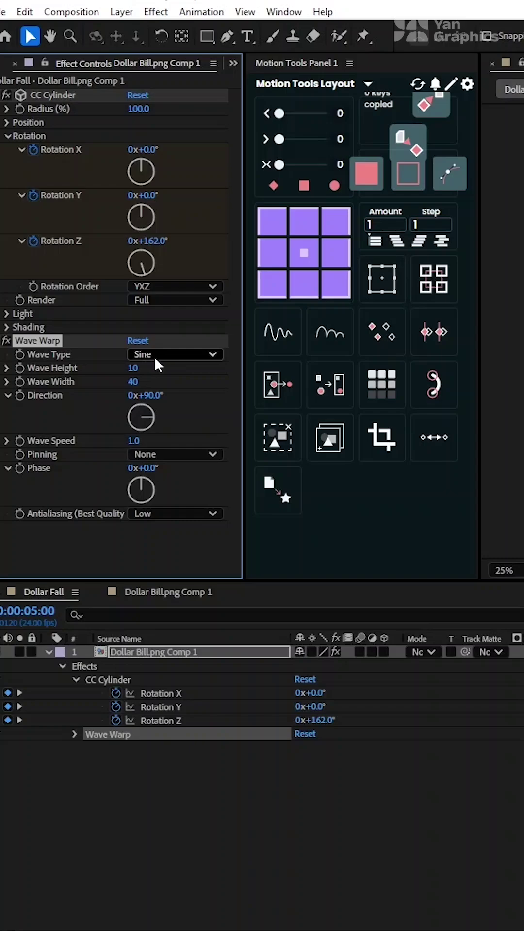
left_click(133, 368)
type("5")
key("Return")
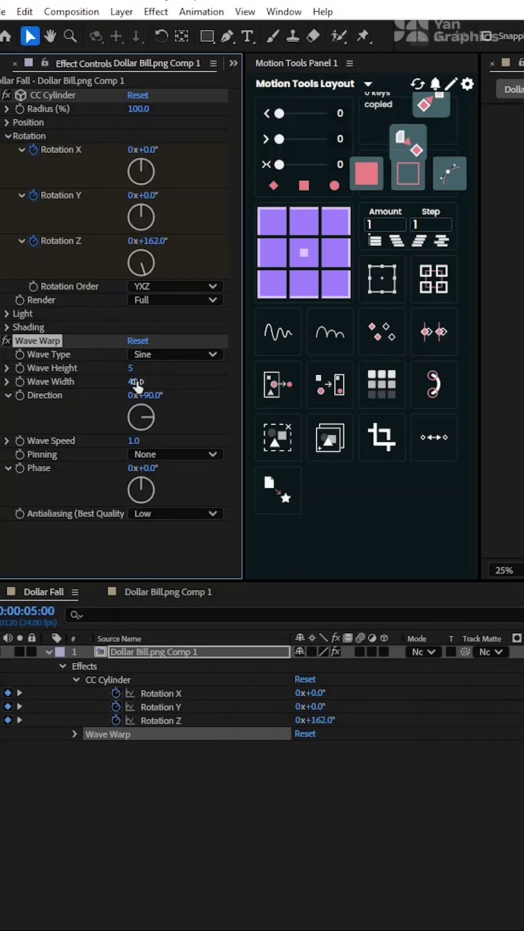
left_click(136, 382)
Step: Commit the Wave Width, move the bill above the frame, and go to 10 seconds
key("Return")
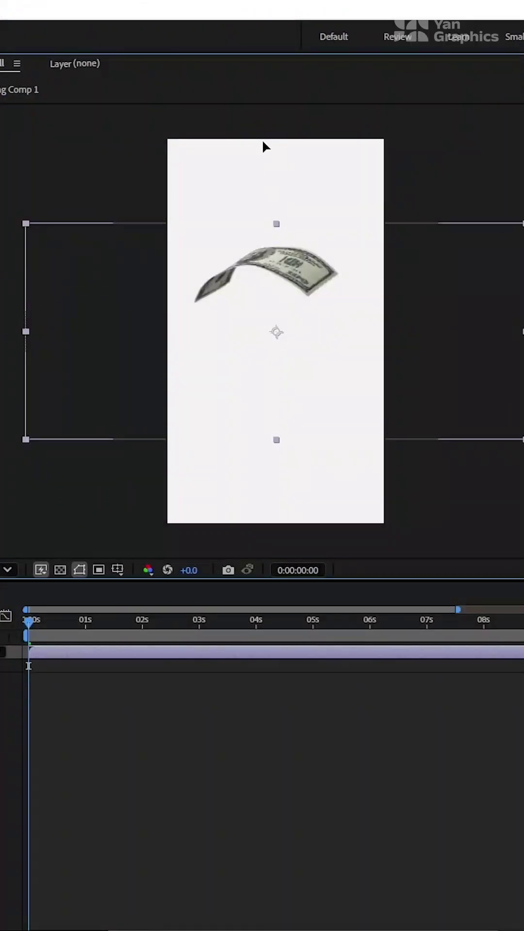
mouse_move(266, 241)
left_mouse_down()
mouse_move(275, 121)
mouse_move(277, 171)
mouse_move(275, 153)
left_mouse_up()
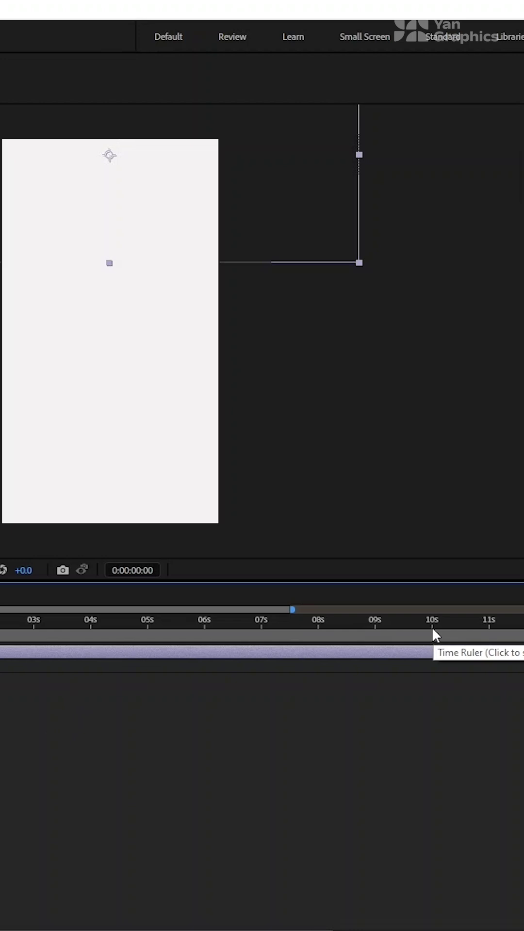
left_click(434, 635)
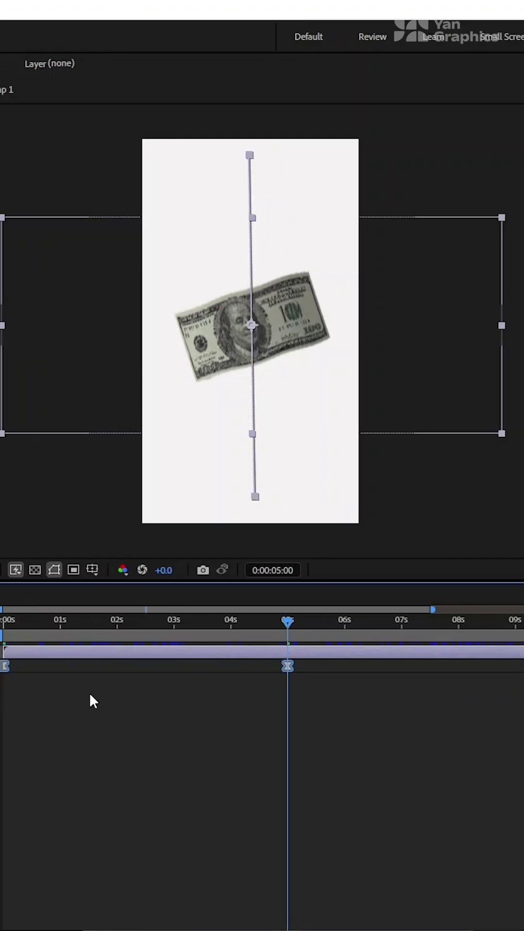
Step: Switch the five-second Position keyframe to auto-Bezier interpolation
left_click(287, 666)
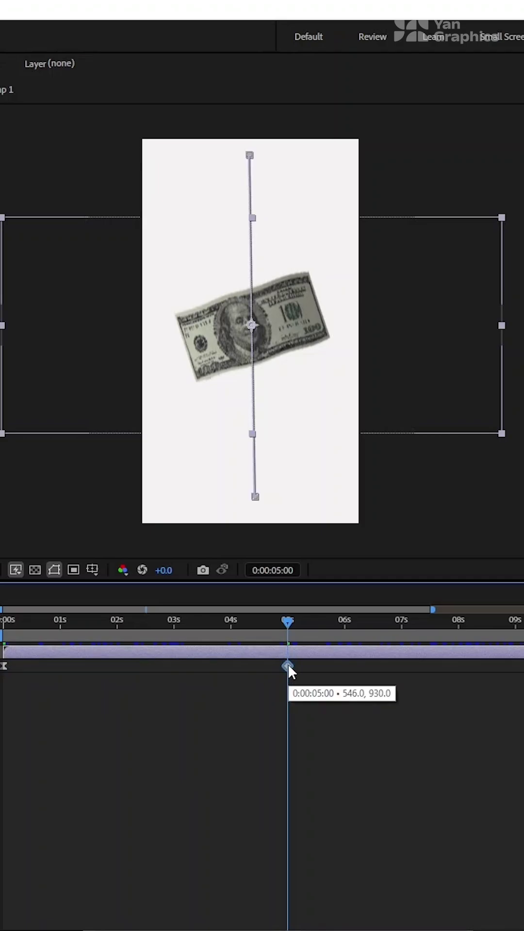
left_click(288, 666, "ctrl")
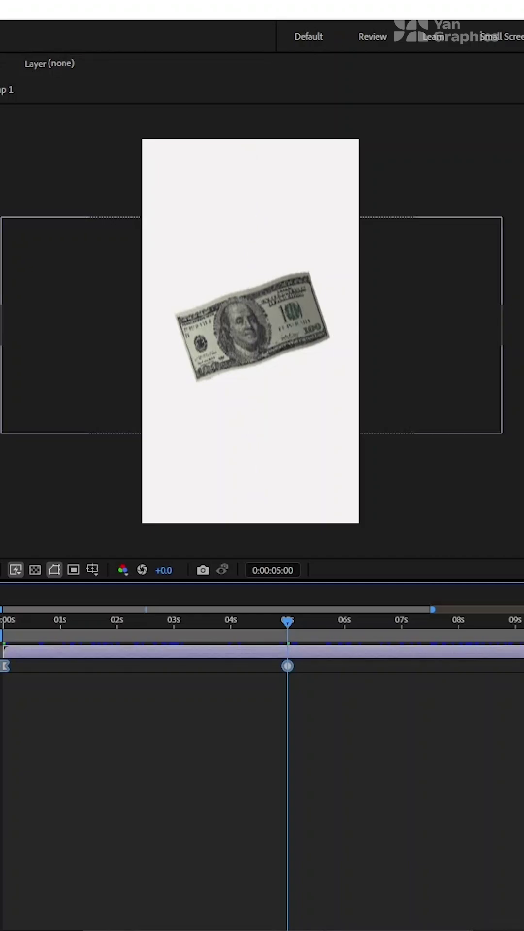
Step: Curve the motion path sideways with its Bezier handles, then check the bill at 5 seconds
left_click_drag(309, 411, 315, 414)
left_click_drag(269, 288, 250, 223)
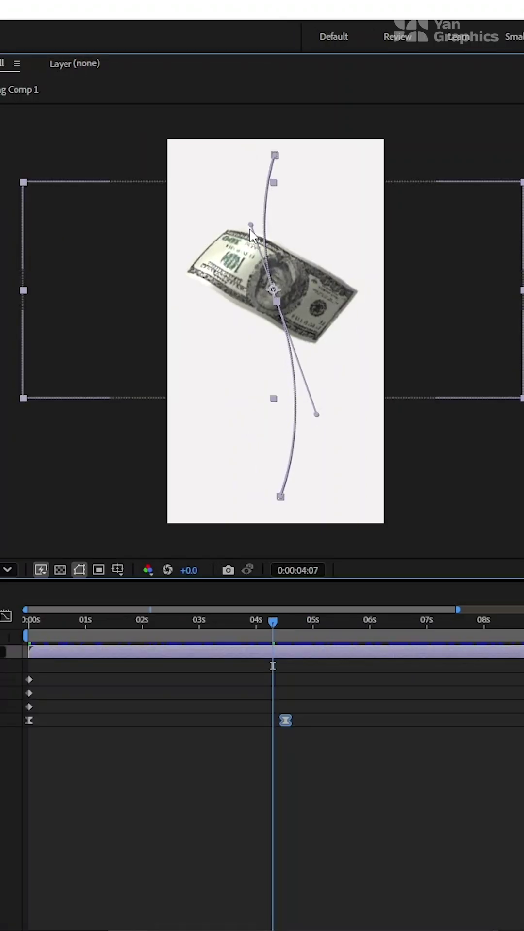
left_click(313, 625)
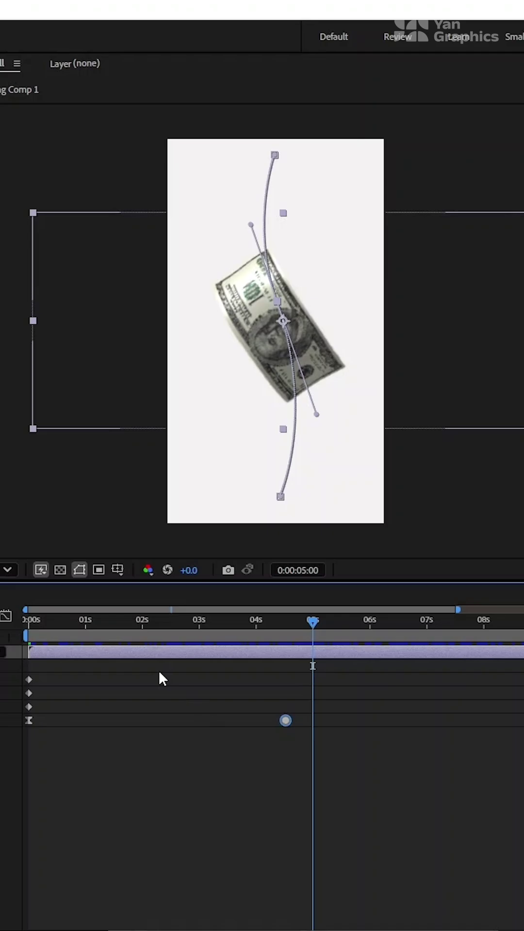